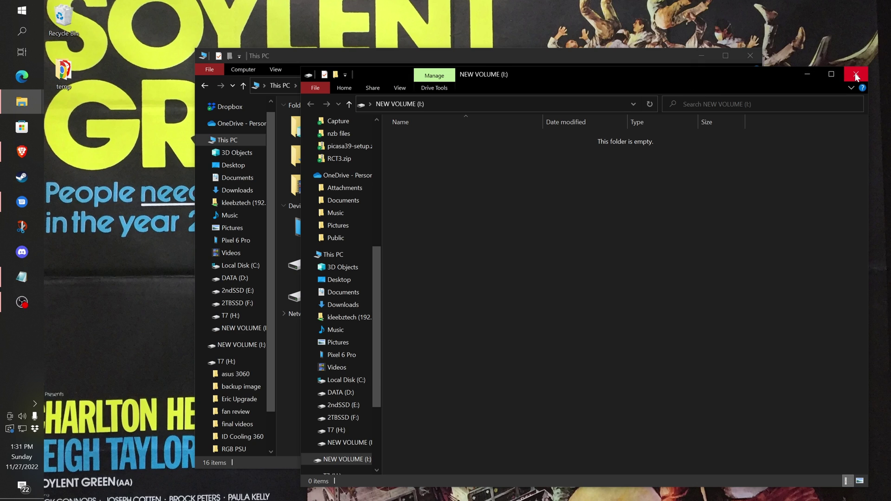
Move the empty NEW VOLUME (I:) window slightly to the left
{"action": "left_click_drag", "start_coordinate": [676, 72], "coordinate": [585, 66]}
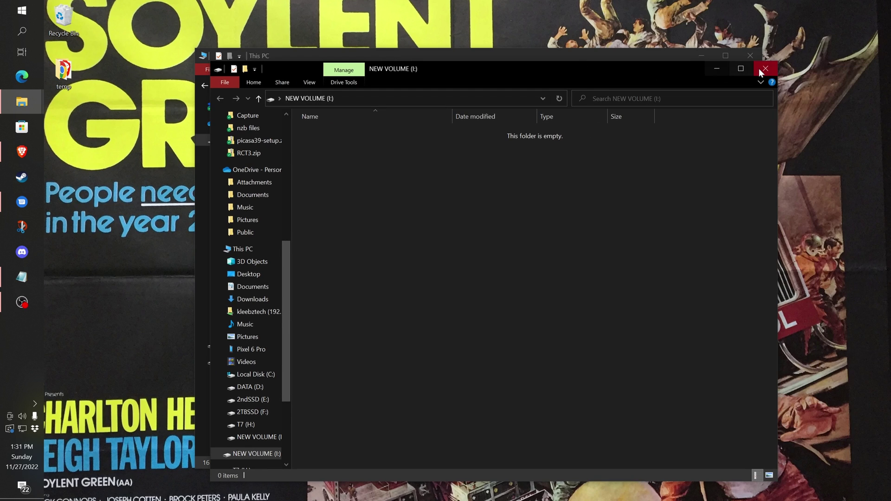
Close the empty drive window and open the Format dialog for NEW VOLUME (I:)
{"action": "left_click", "coordinate": [765, 68]}
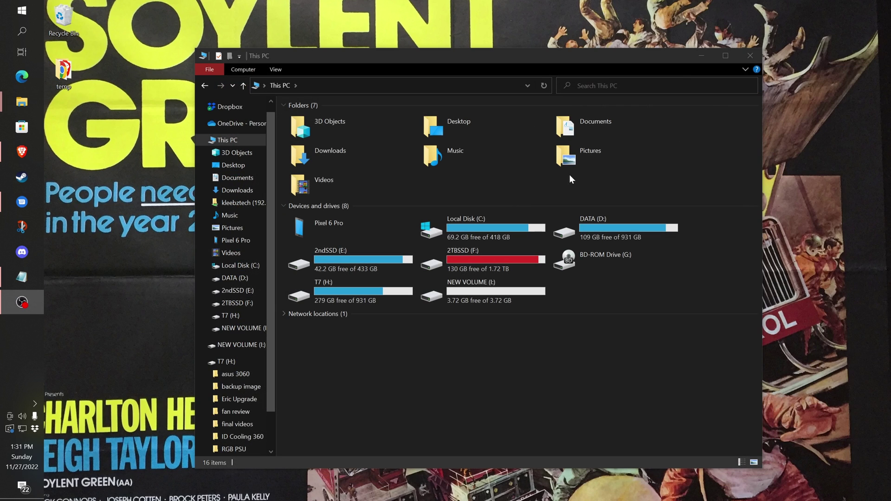
{"action": "left_click", "coordinate": [480, 299]}
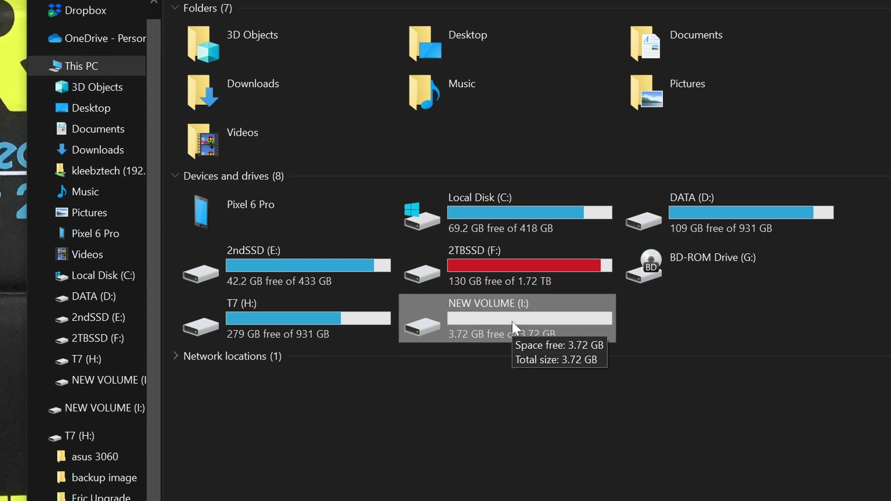
{"action": "right_click", "coordinate": [513, 321]}
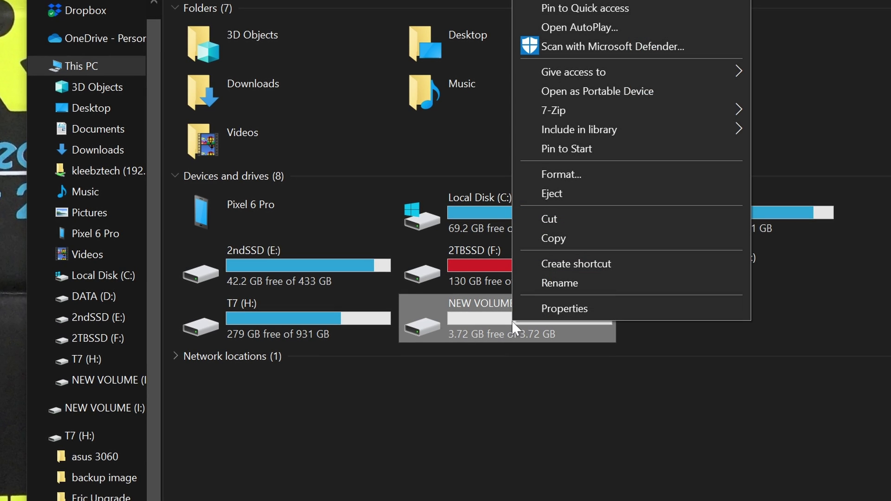
{"action": "left_click", "coordinate": [567, 174]}
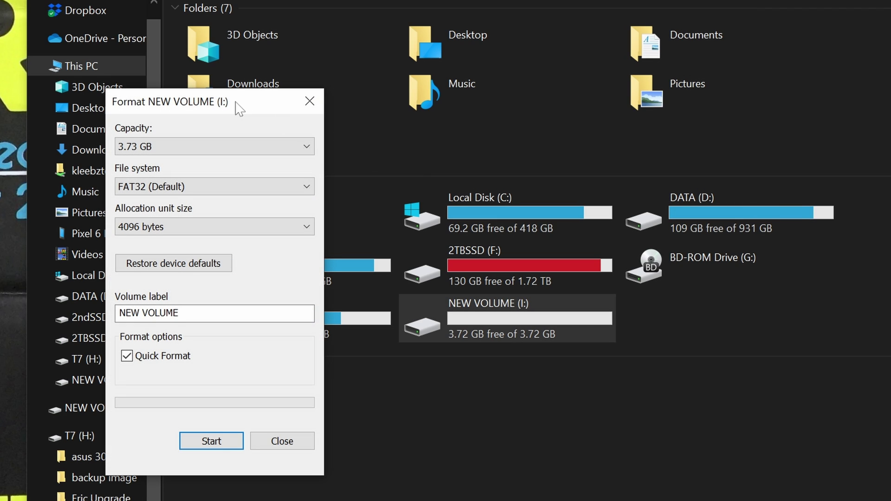
Quick-format NEW VOLUME (I:) as FAT32, accept the erase warning, and close the dialog
{"action": "left_click", "coordinate": [227, 191]}
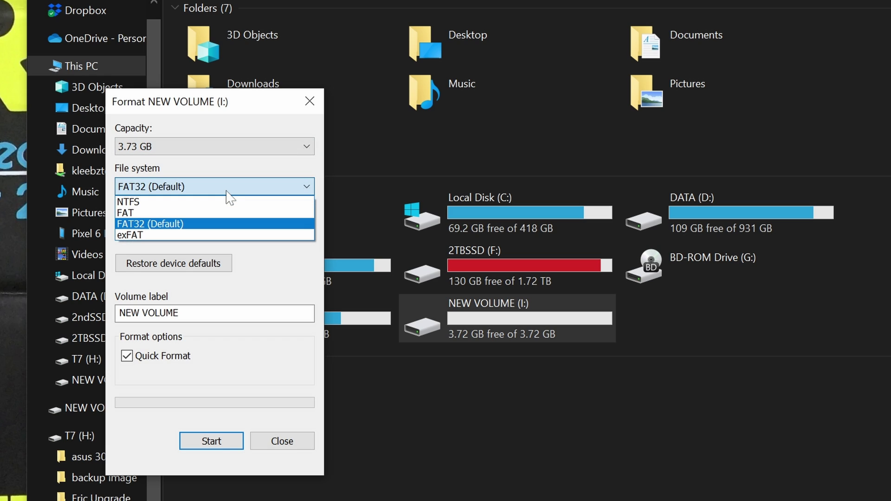
{"action": "left_click", "coordinate": [201, 227]}
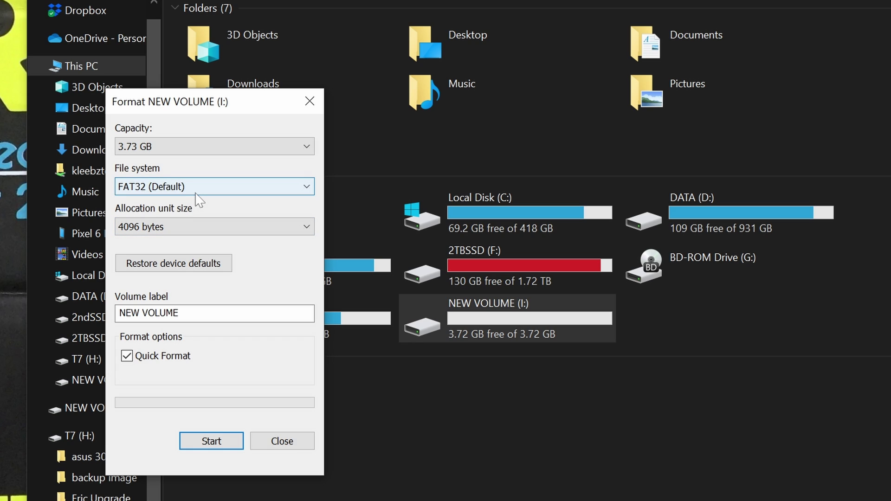
{"action": "left_click", "coordinate": [213, 444]}
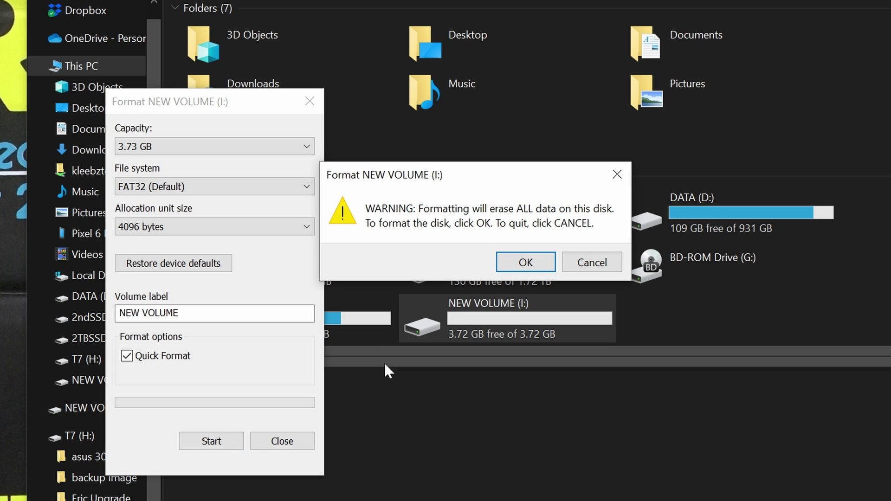
{"action": "left_click", "coordinate": [520, 266]}
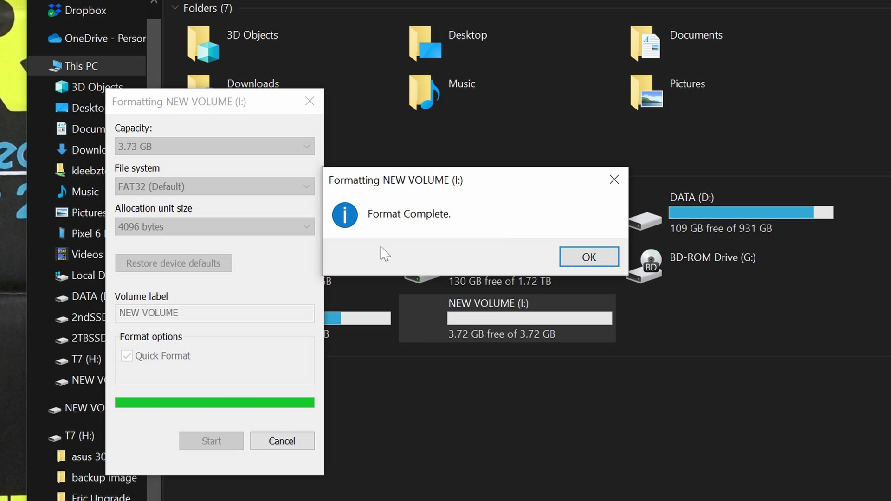
{"action": "left_click", "coordinate": [571, 258]}
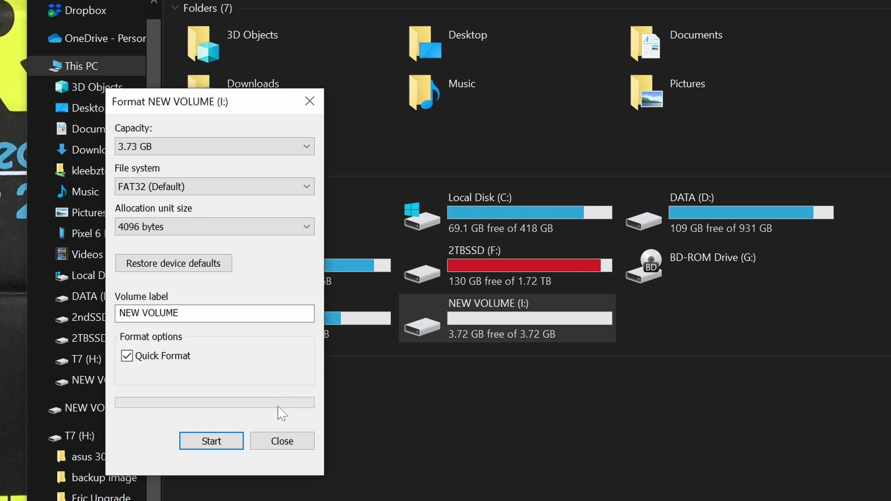
{"action": "left_click", "coordinate": [277, 443]}
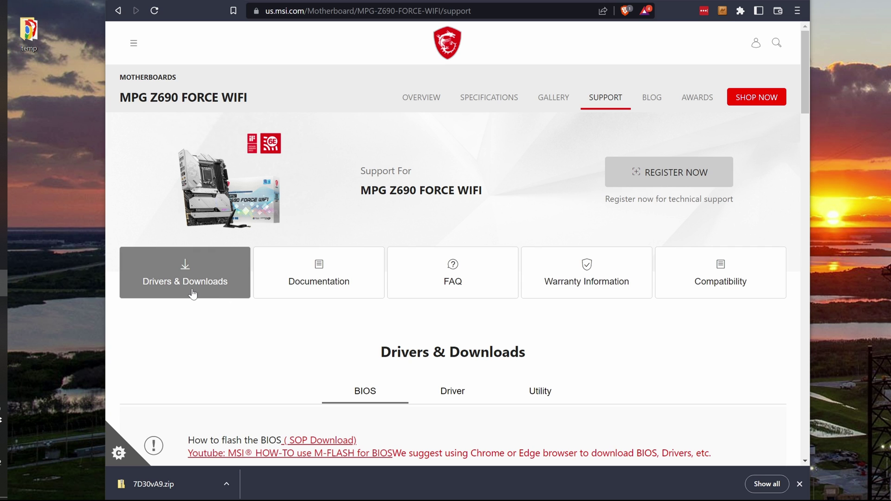
Scroll the MSI support page down to the BIOS list headed by 7D30vA9
{"action": "scroll", "coordinate": [192, 293], "scroll_direction": "down", "scroll_amount": 2}
{"action": "scroll", "coordinate": [278, 232], "scroll_direction": "down", "scroll_amount": 4}
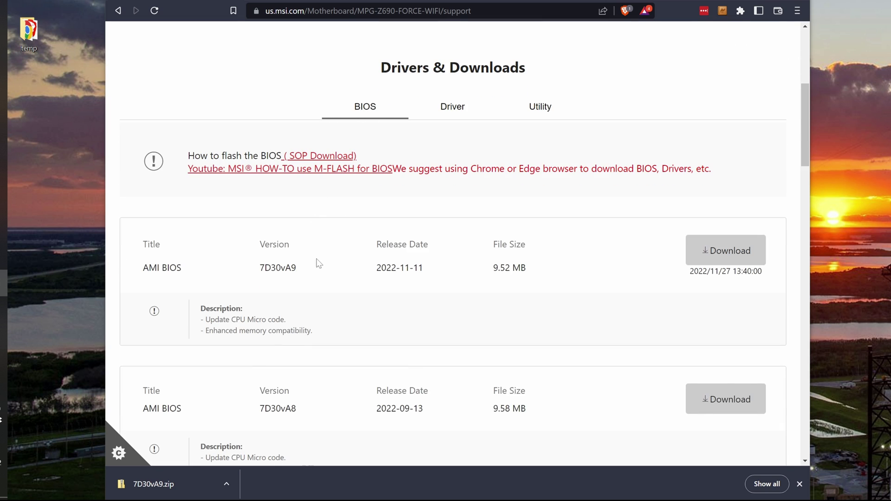
{"action": "scroll", "coordinate": [319, 263], "scroll_direction": "down", "scroll_amount": 1}
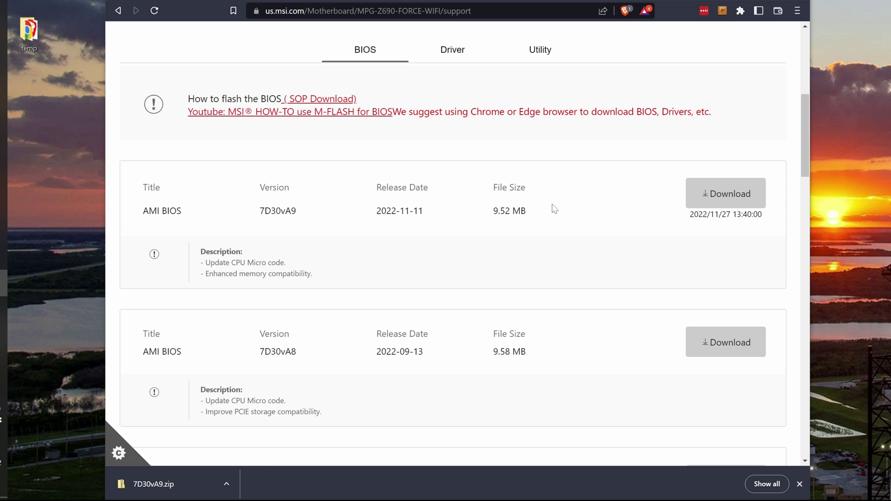
{"action": "left_click_drag", "start_coordinate": [798, 120], "coordinate": [754, 194]}
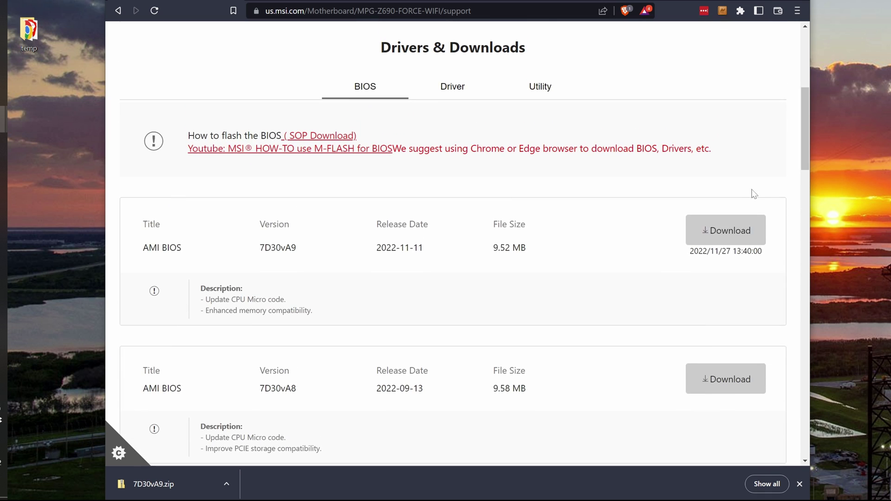
Download the 7D30vA9 AMI BIOS and save the zip to the NEW VOLUME (I:) root
{"action": "left_click", "coordinate": [727, 234]}
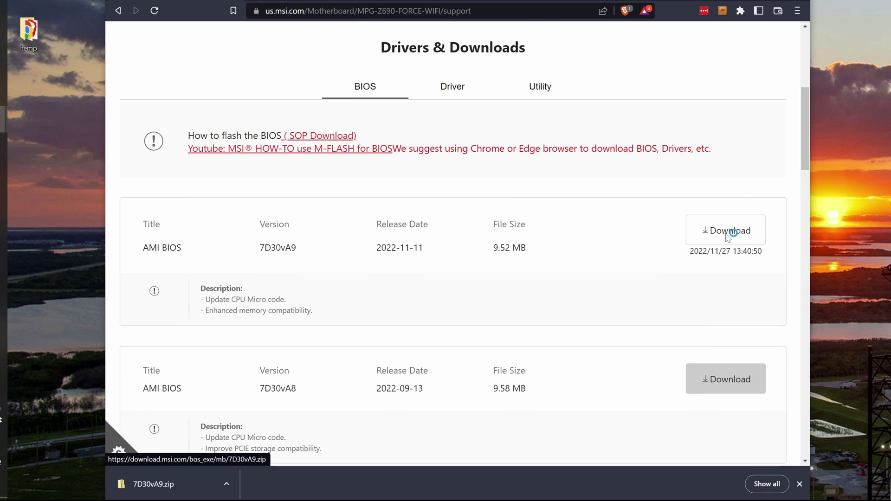
{"action": "left_click", "coordinate": [144, 65]}
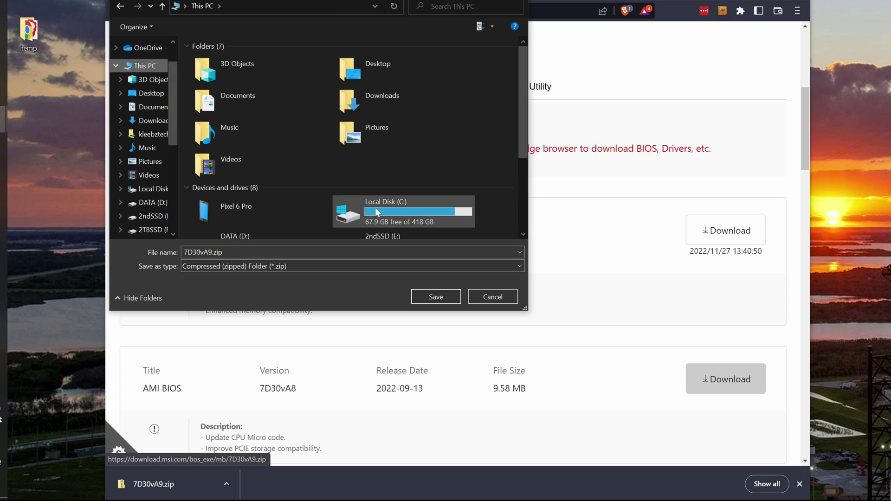
{"action": "scroll", "coordinate": [374, 206], "scroll_direction": "down", "scroll_amount": 3}
{"action": "left_click", "coordinate": [373, 176]}
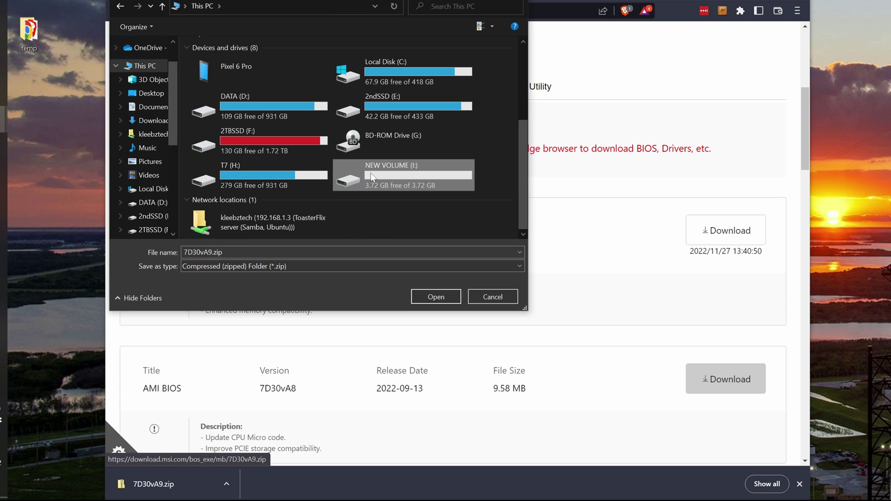
{"action": "double_click", "coordinate": [408, 171]}
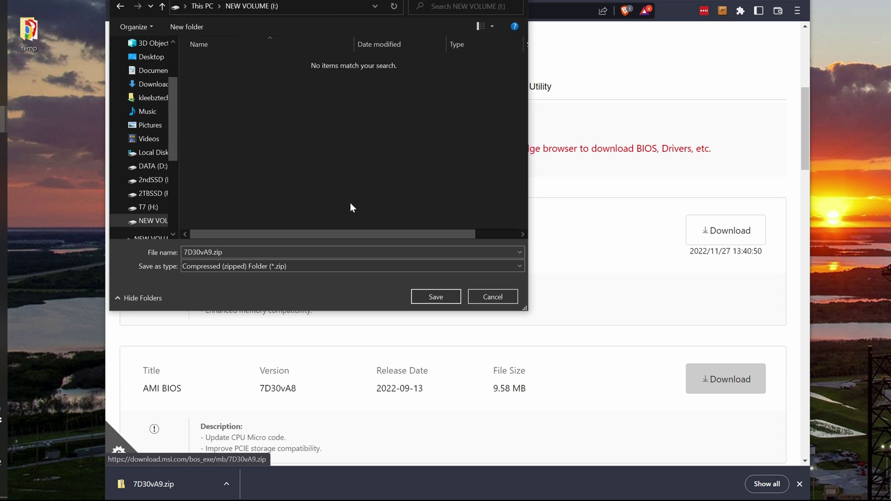
{"action": "left_click", "coordinate": [436, 297]}
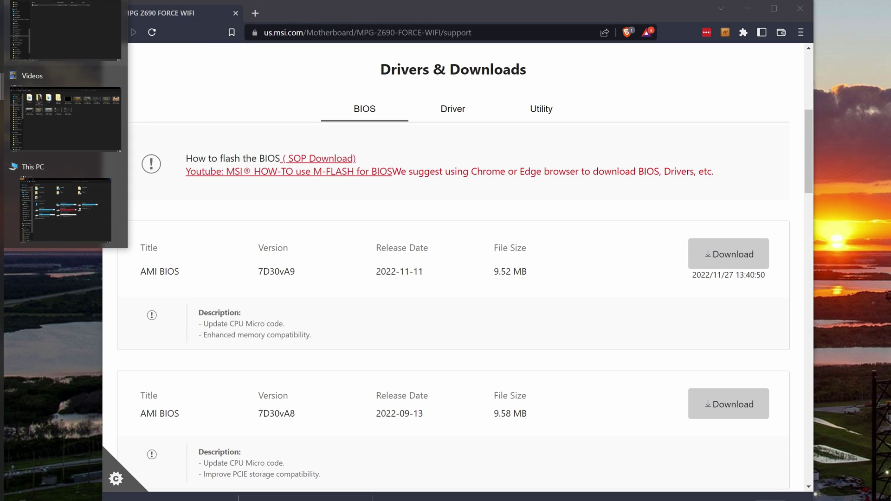
Extract 7D30vA9.zip on NEW VOLUME (I:) with the destination trimmed to I:\
{"action": "left_click", "coordinate": [66, 203]}
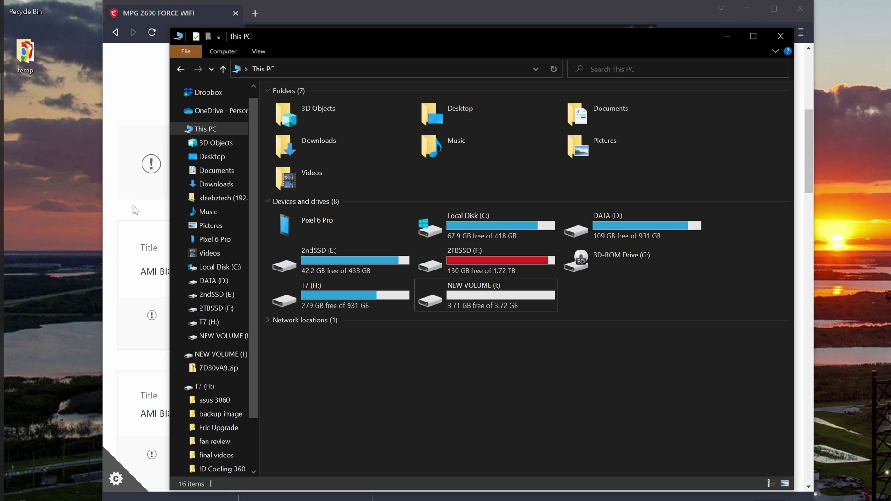
{"action": "double_click", "coordinate": [493, 300]}
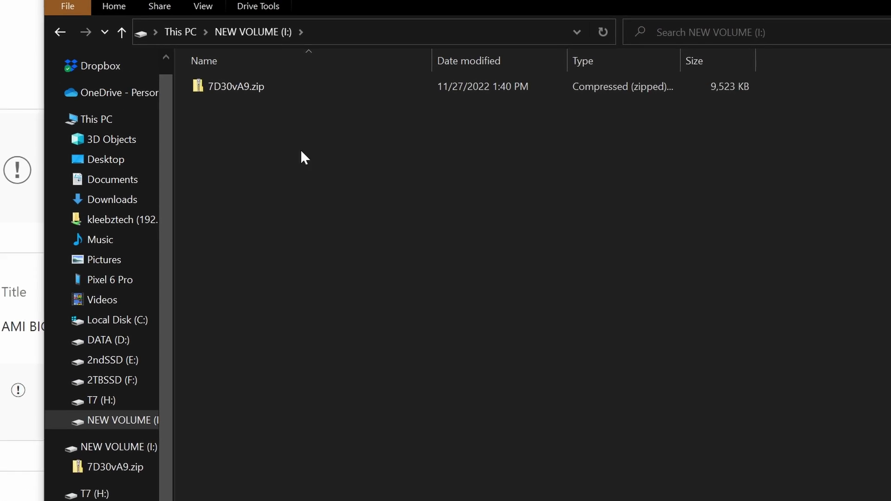
{"action": "right_click", "coordinate": [224, 76]}
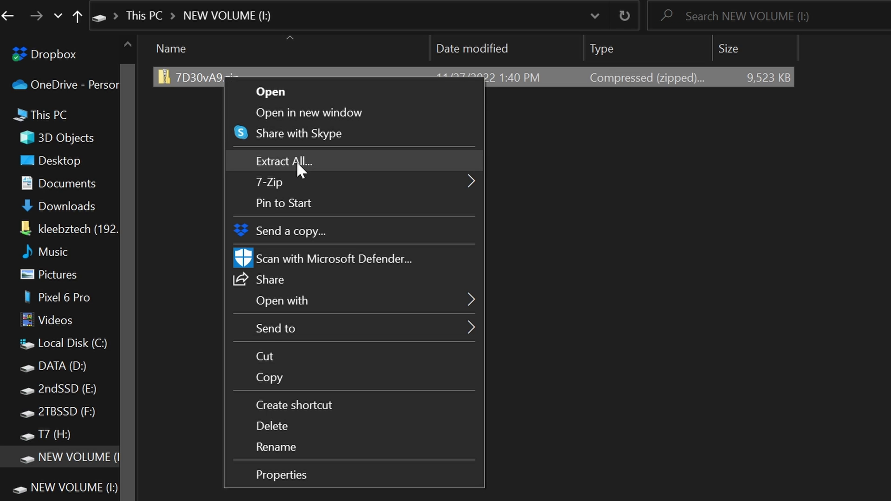
{"action": "left_click", "coordinate": [341, 160]}
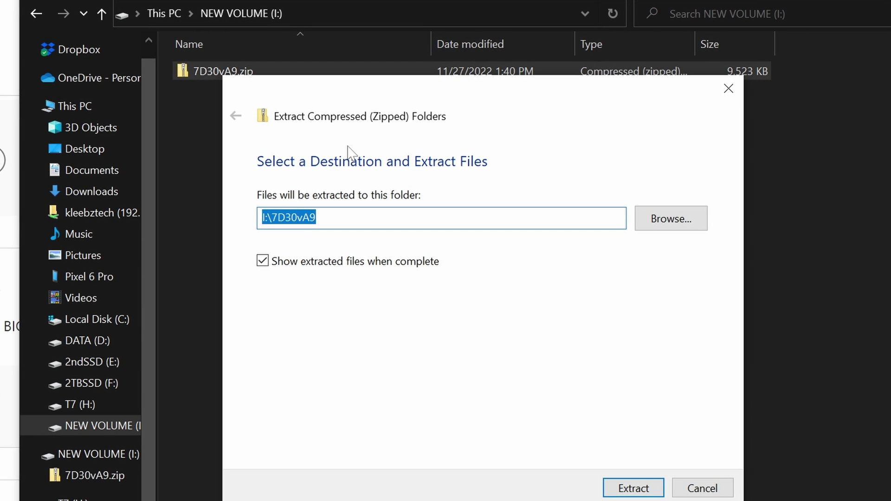
{"action": "left_click", "coordinate": [316, 217]}
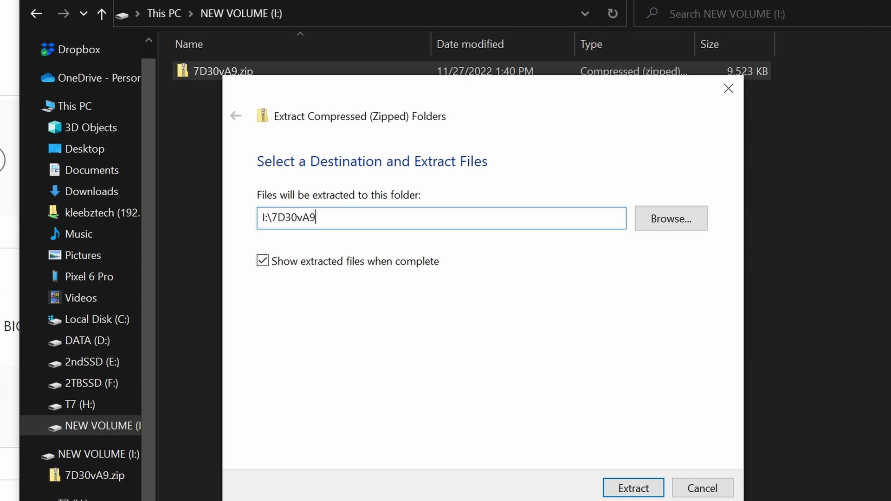
{"action": "key", "text": "shift+Left"}
{"action": "key", "text": "shift+Left"}
{"action": "key", "text": "shift+Left"}
{"action": "key", "text": "shift+Left"}
{"action": "key", "text": "shift+Left"}
{"action": "key", "text": "shift+Left"}
{"action": "key", "text": "shift+Left"}
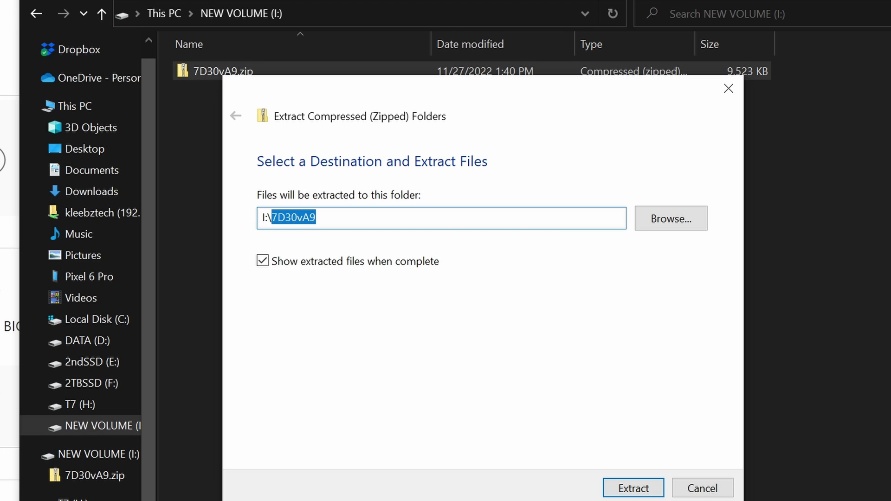
{"action": "key", "text": "BackSpace"}
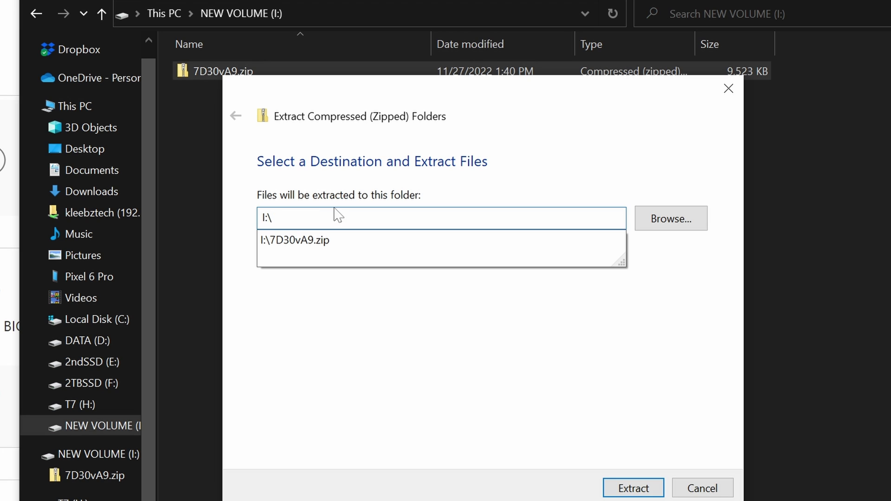
{"action": "left_click", "coordinate": [427, 190]}
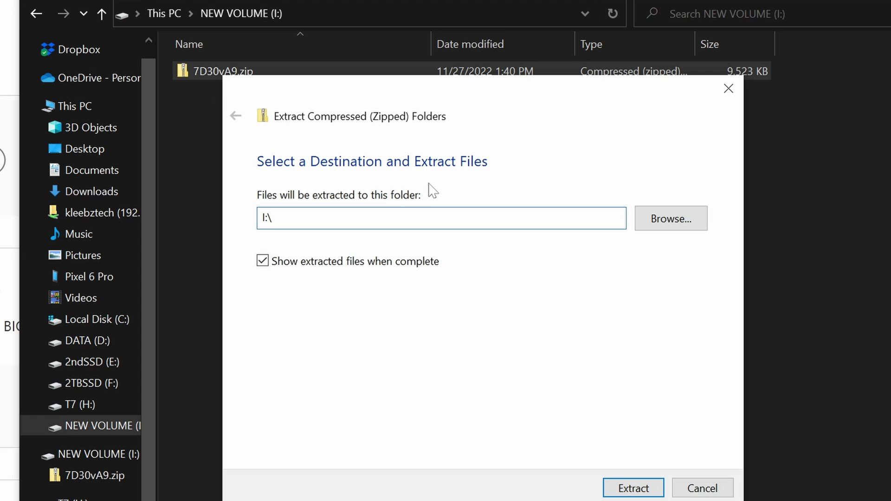
{"action": "left_click", "coordinate": [639, 491]}
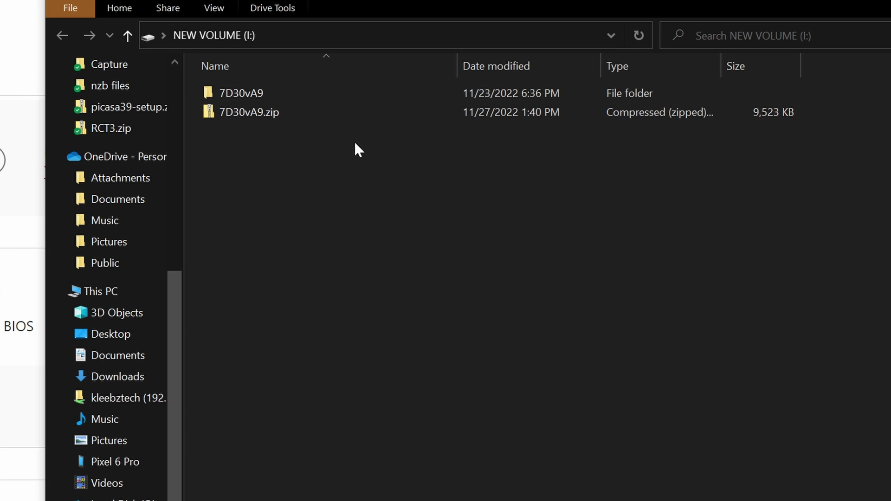
Permanently delete 7D30vA9.zip from the NEW VOLUME (I:) drive
{"action": "left_click", "coordinate": [309, 116]}
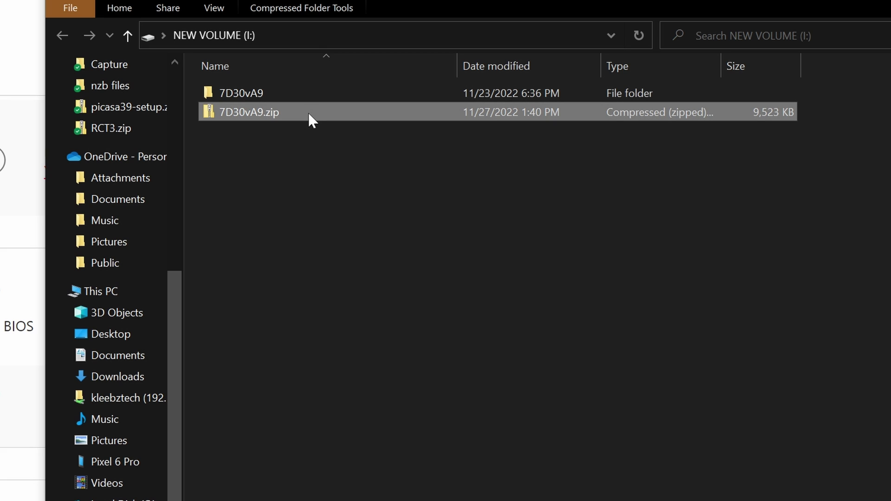
{"action": "right_click", "coordinate": [309, 113]}
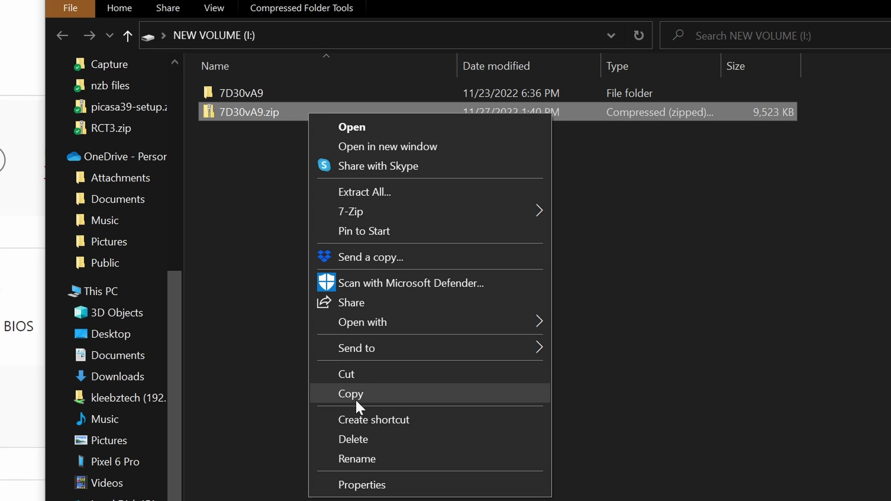
{"action": "left_click", "coordinate": [365, 439]}
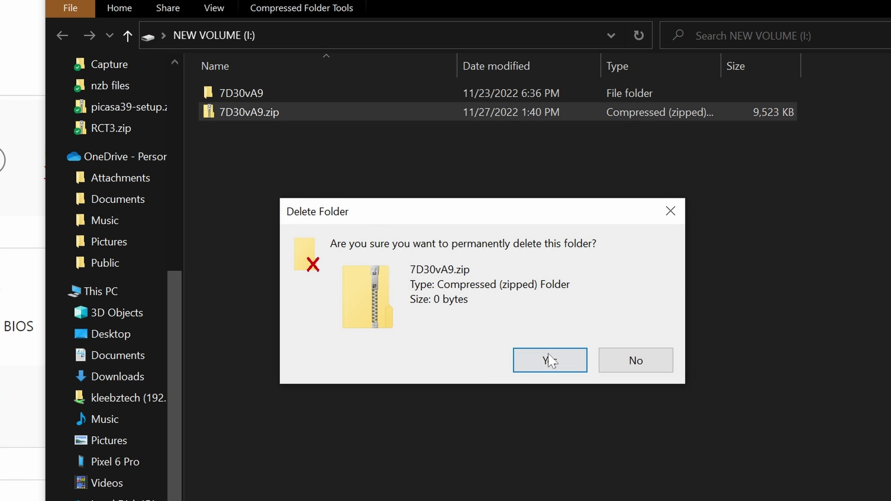
{"action": "left_click", "coordinate": [547, 357]}
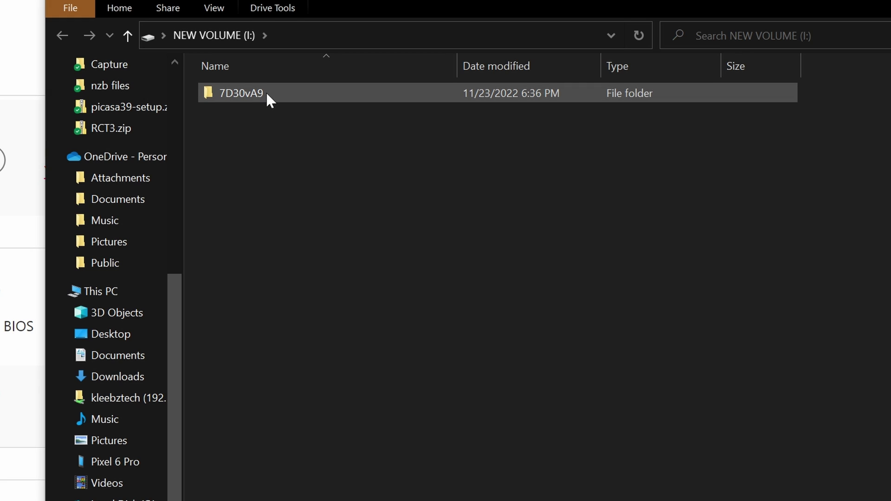
Copy E7D30IMS.A90 from the 7D30vA9 folder into the drive's root
{"action": "double_click", "coordinate": [325, 90]}
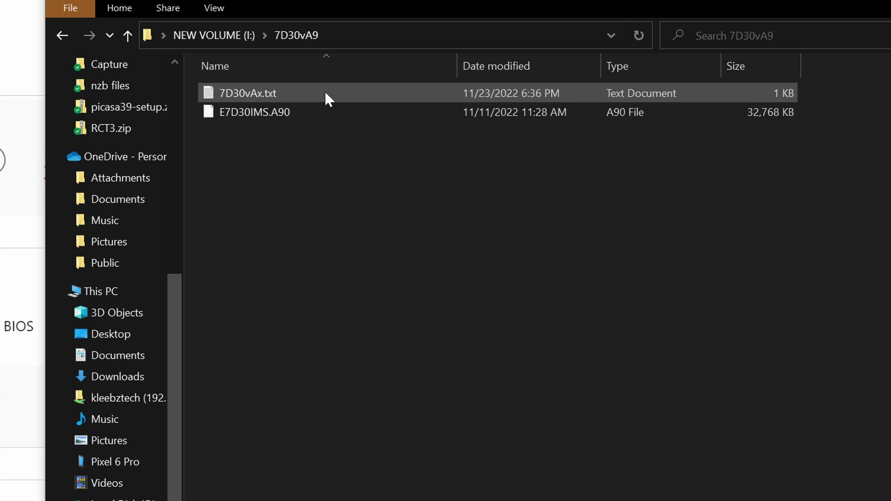
{"action": "left_click", "coordinate": [269, 114]}
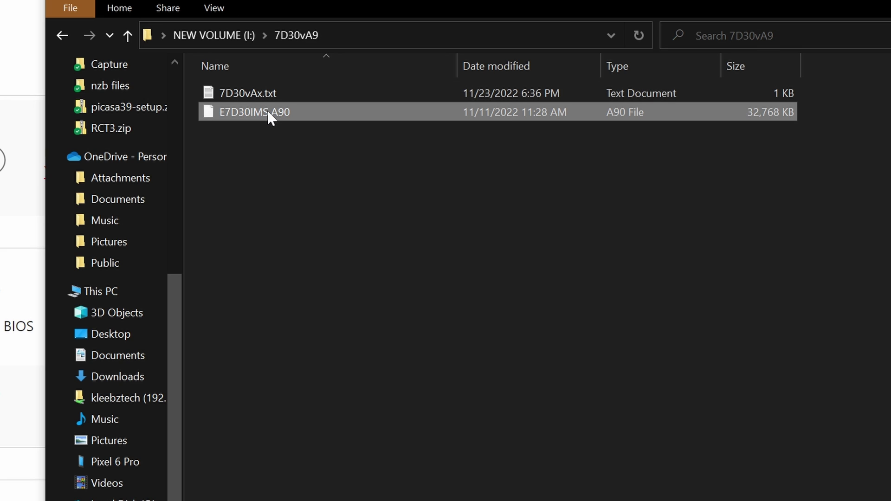
{"action": "right_click", "coordinate": [268, 112]}
{"action": "left_click", "coordinate": [324, 305]}
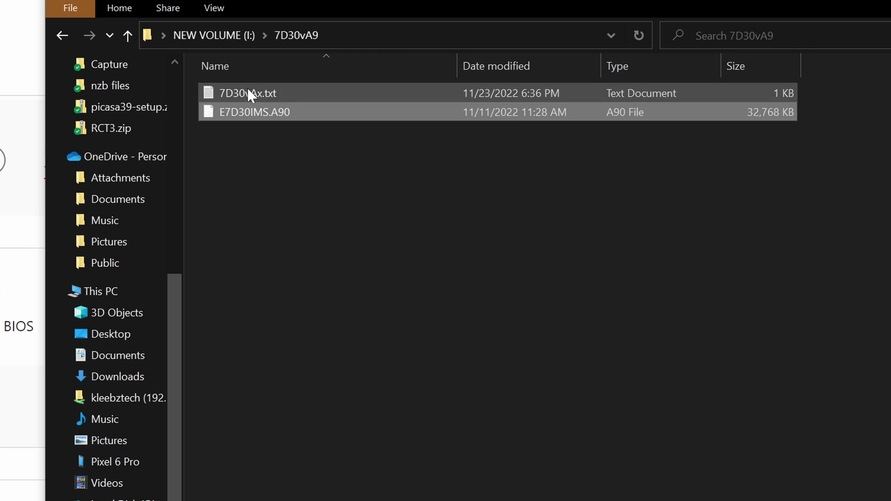
{"action": "left_click", "coordinate": [235, 36]}
{"action": "left_click", "coordinate": [251, 177]}
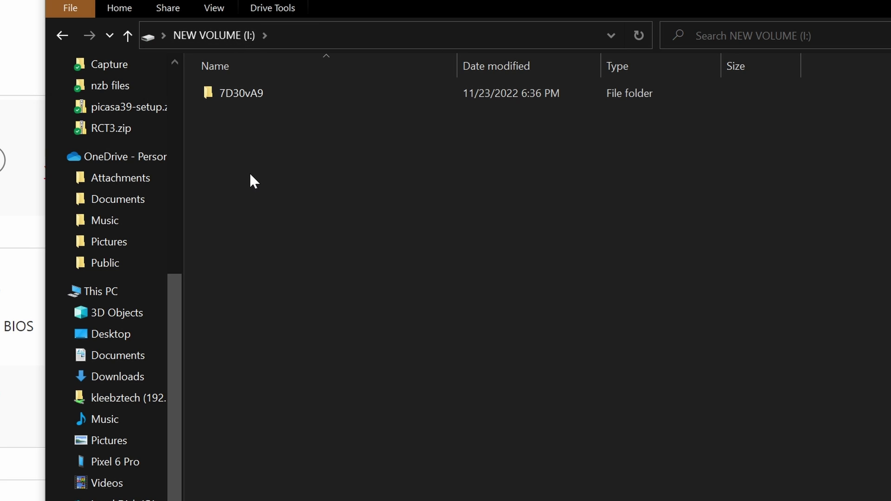
{"action": "right_click", "coordinate": [250, 175]}
{"action": "left_click", "coordinate": [297, 301]}
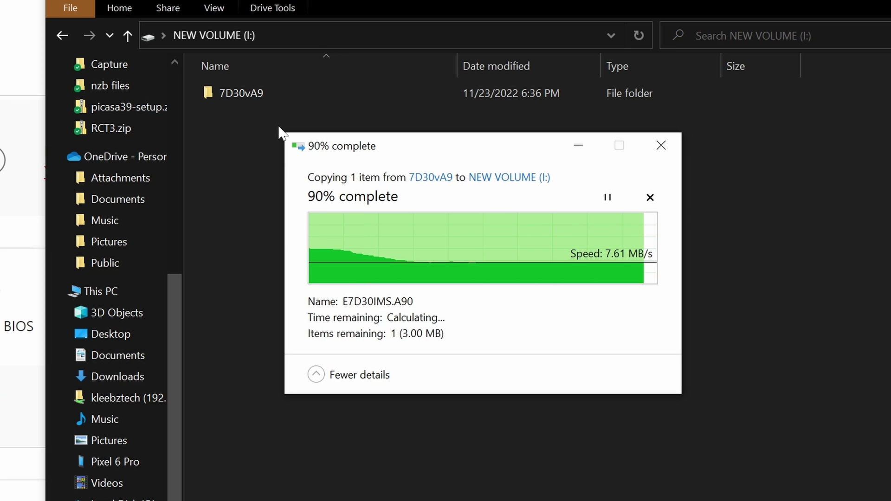
{"action": "left_click", "coordinate": [257, 94]}
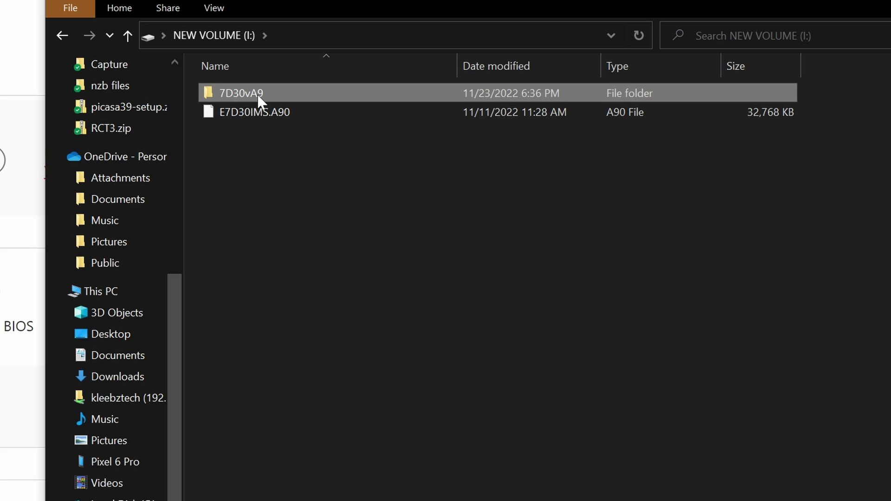
Delete the 7D30vA9 folder and rename E7D30IMS.A90 to MSI.ROM
{"action": "key", "text": "Delete"}
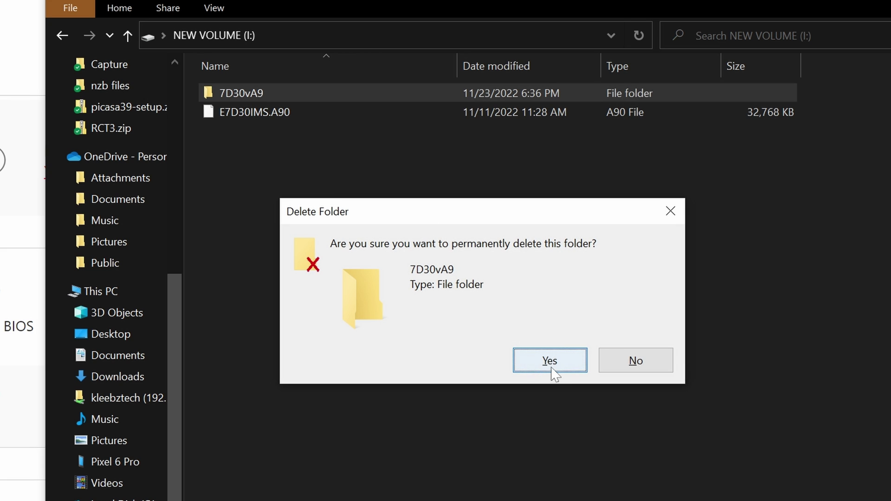
{"action": "left_click", "coordinate": [552, 372]}
{"action": "left_click", "coordinate": [277, 90]}
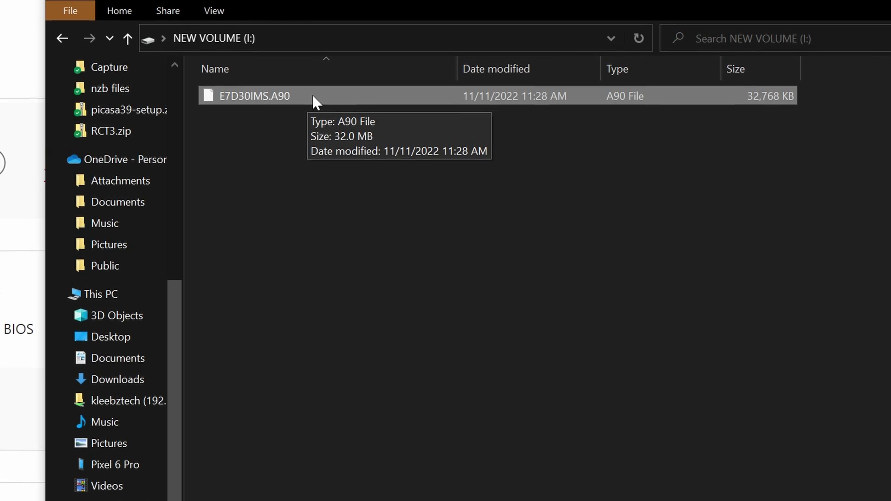
{"action": "right_click", "coordinate": [313, 94]}
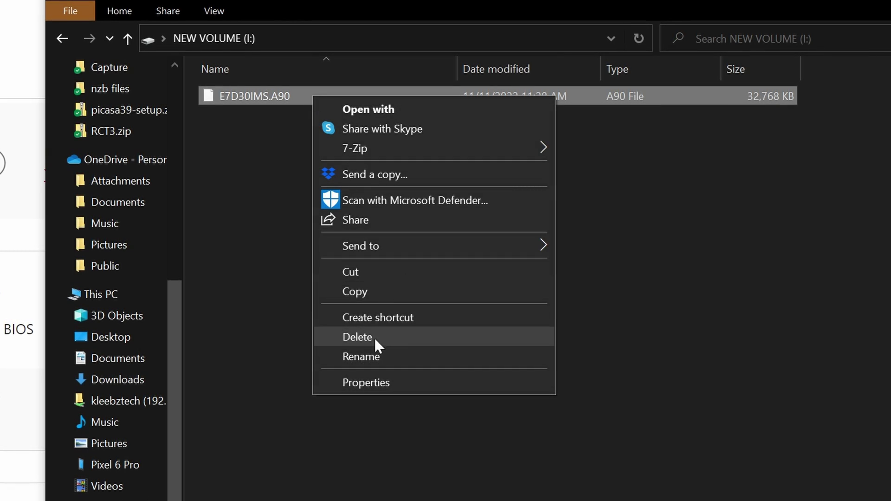
{"action": "left_click", "coordinate": [367, 359]}
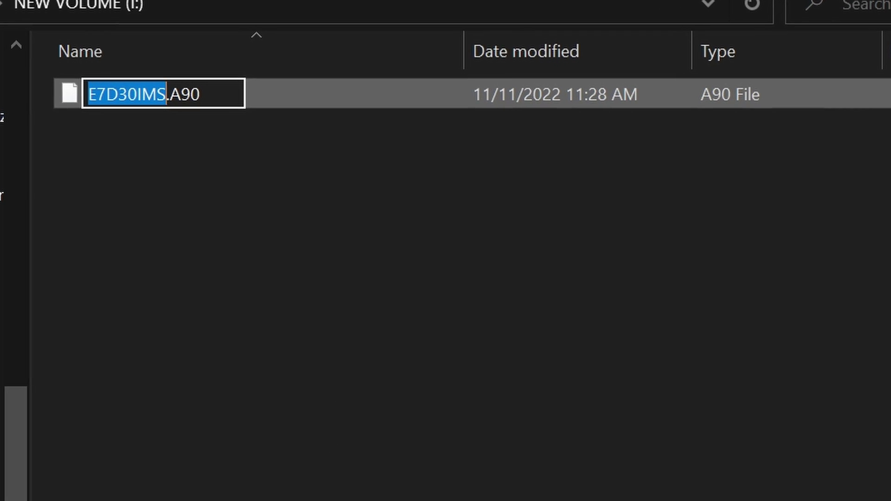
{"action": "key", "text": "End"}
{"action": "key", "text": "shift+Left"}
{"action": "key", "text": "shift+Left"}
{"action": "key", "text": "shift+Left"}
{"action": "key", "text": "shift+Left"}
{"action": "key", "text": "shift+Left"}
{"action": "key", "text": "shift+Left"}
{"action": "key", "text": "shift+Left"}
{"action": "key", "text": "shift+Left"}
{"action": "key", "text": "shift+Left"}
{"action": "key", "text": "shift+Left"}
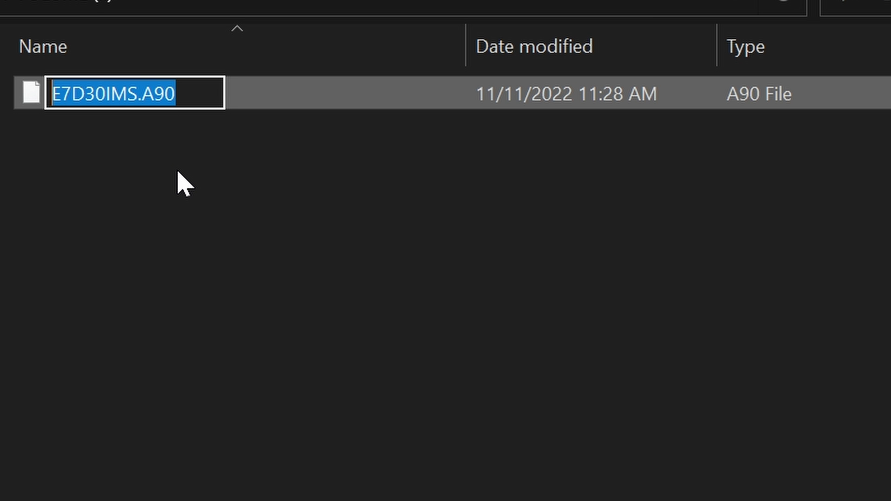
{"action": "key", "text": "BackSpace"}
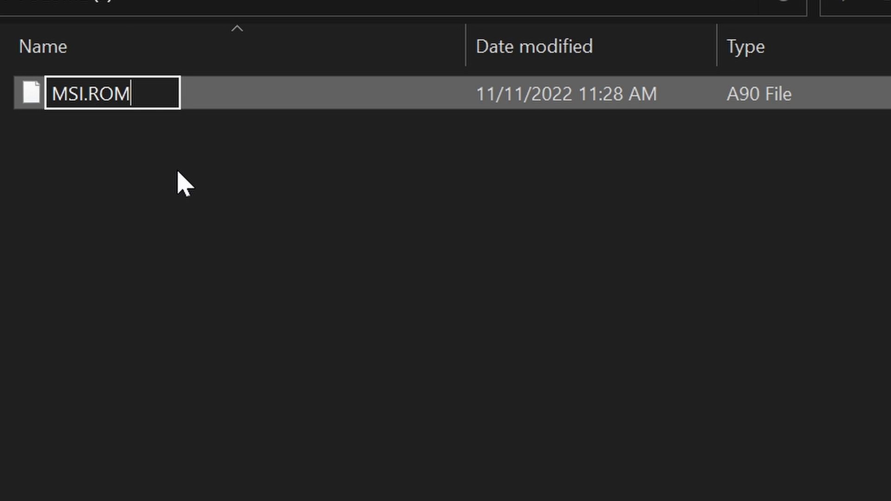
{"action": "key", "text": "Return"}
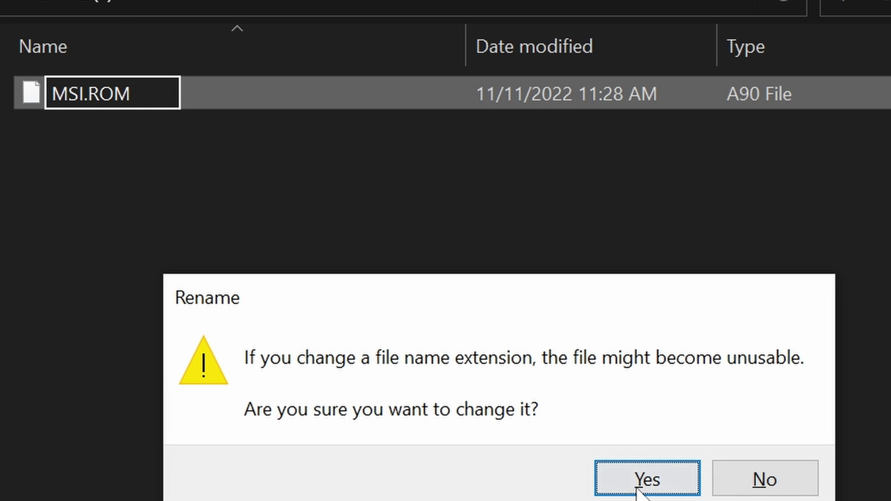
Accept the .ROM extension change and eject NEW VOLUME (I:) from the navigation pane
{"action": "left_click", "coordinate": [644, 475]}
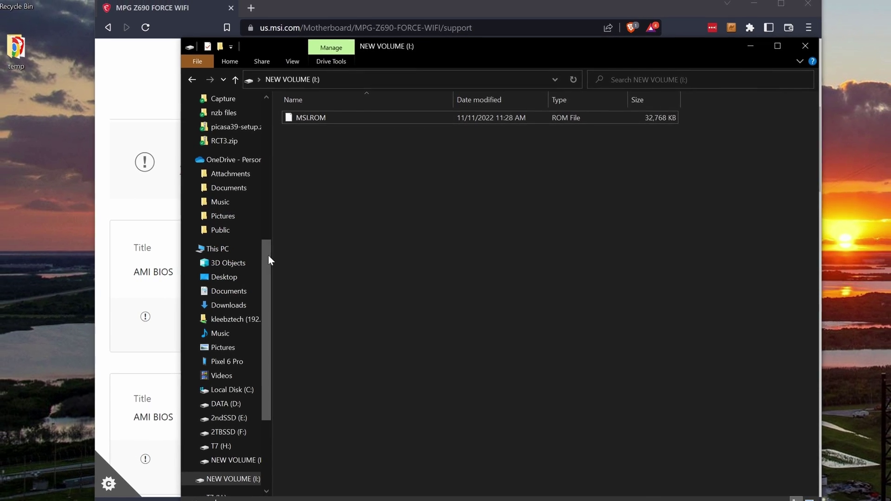
{"action": "scroll", "coordinate": [246, 259], "scroll_direction": "down", "scroll_amount": 3}
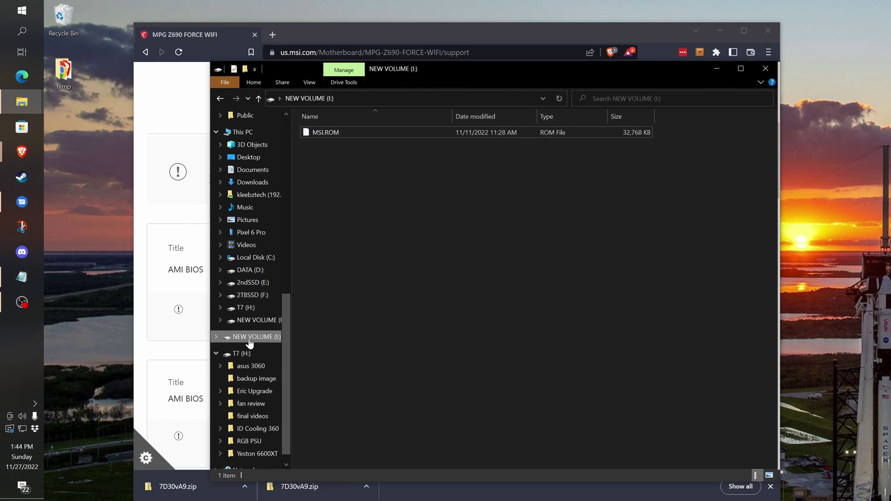
{"action": "right_click", "coordinate": [250, 341]}
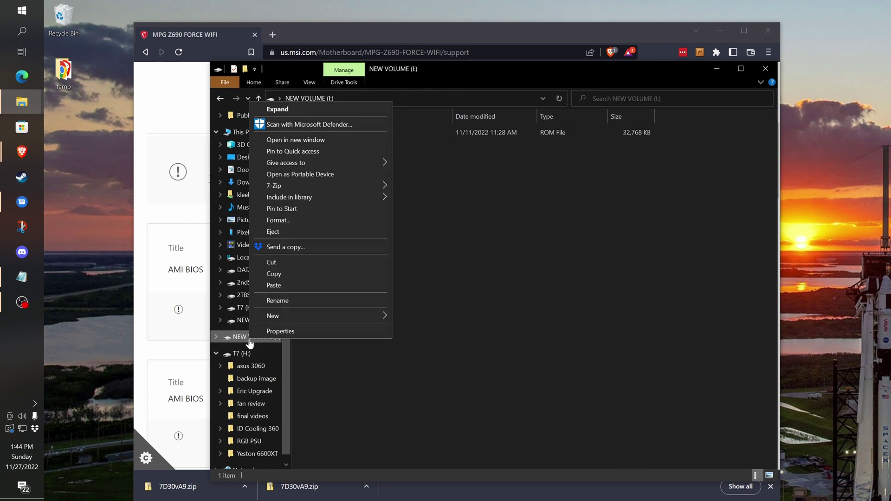
{"action": "left_click", "coordinate": [284, 232]}
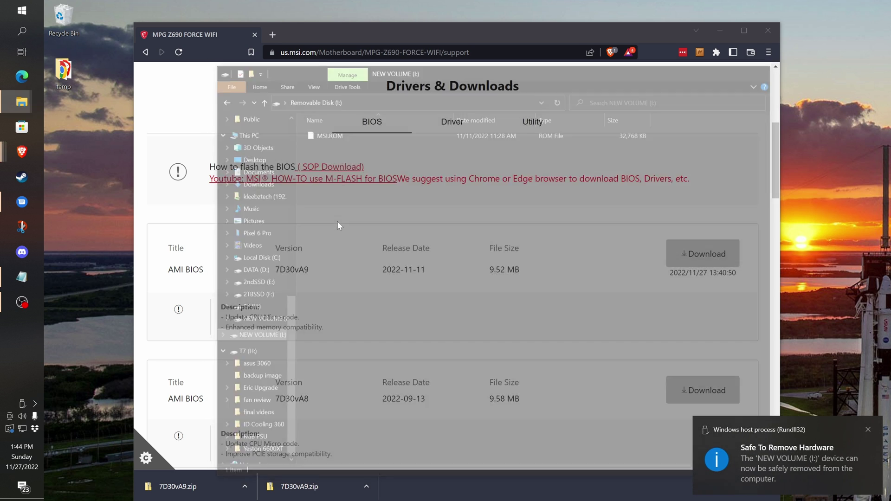